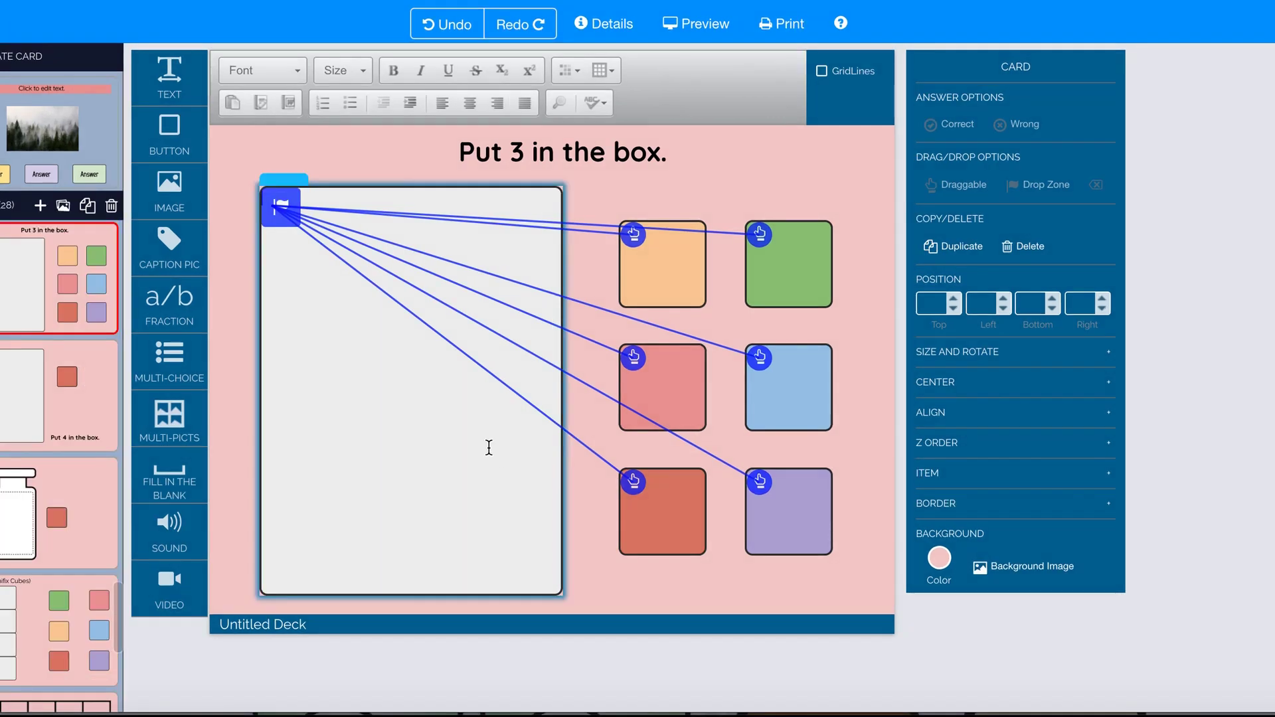
Step: Cycle the large box's paperclip limit through Exactly 4, Exactly 5, All, At Least 1, Exactly 1, back to Exactly 3
{"action": "left_click", "coordinate": [498, 441]}
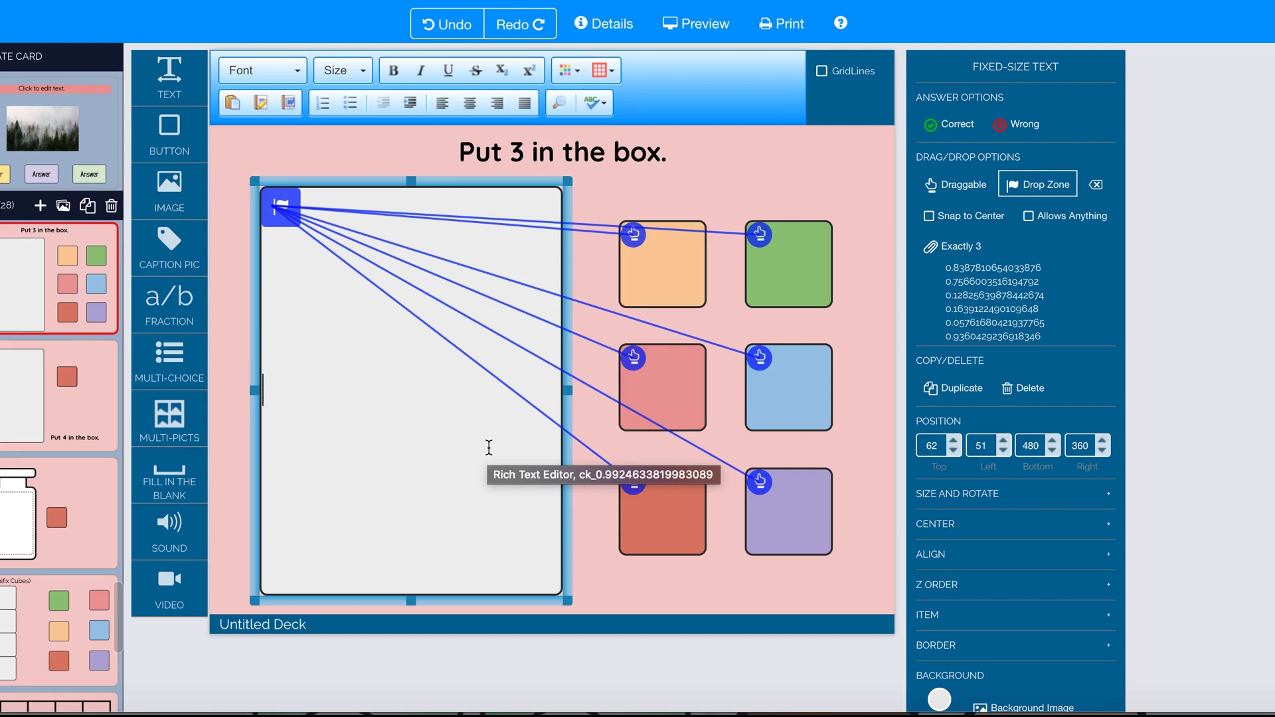
{"action": "left_click", "coordinate": [971, 252]}
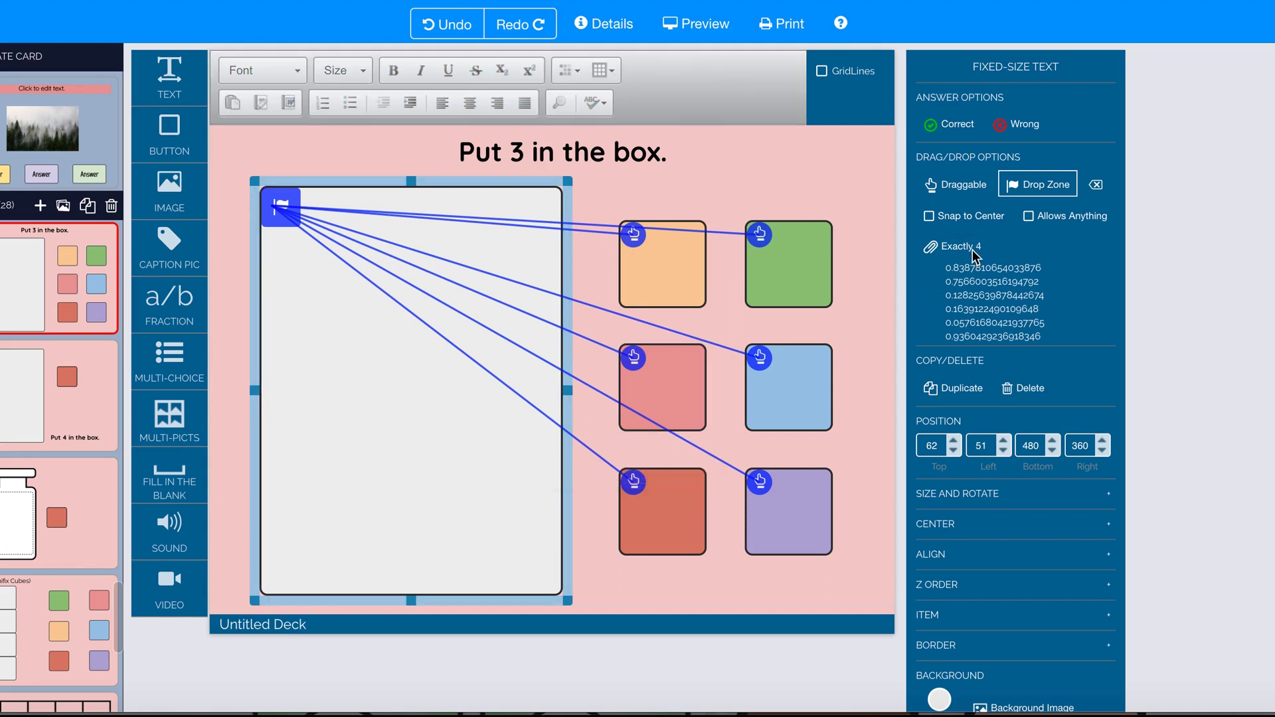
{"action": "left_click", "coordinate": [971, 253]}
{"action": "left_click", "coordinate": [972, 253]}
{"action": "left_click", "coordinate": [951, 253]}
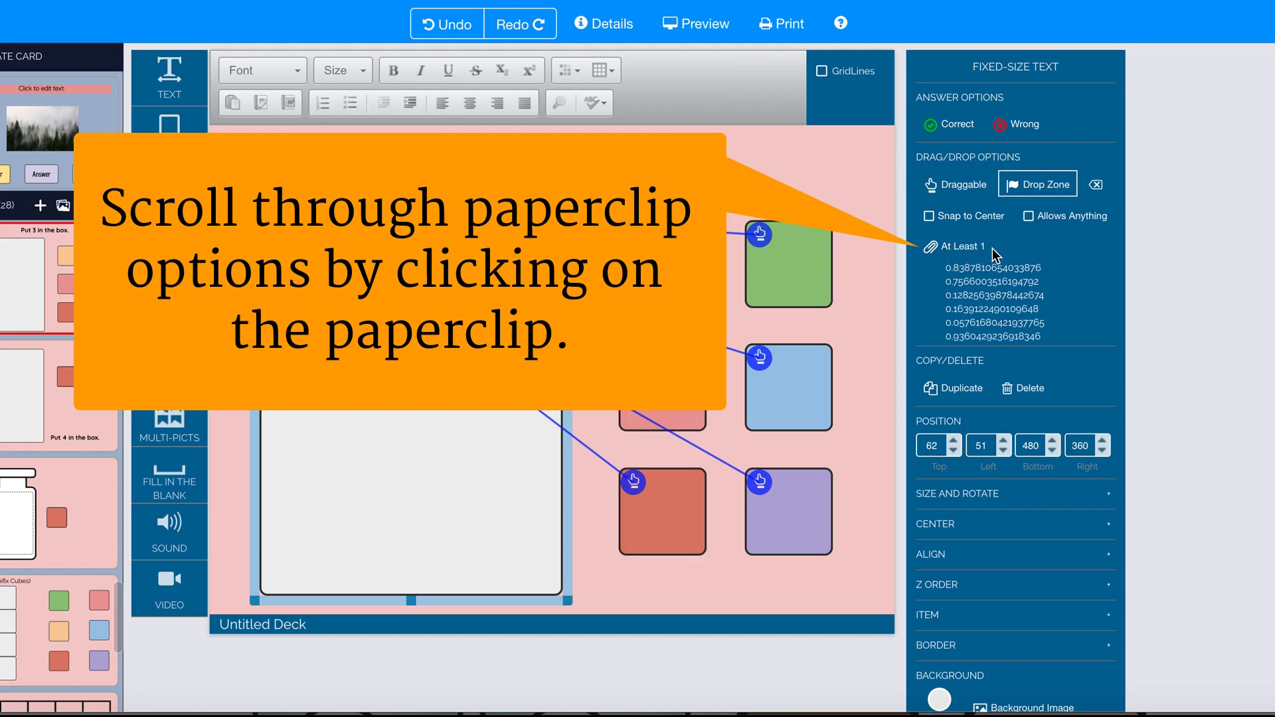
{"action": "left_click", "coordinate": [986, 255]}
{"action": "left_click", "coordinate": [987, 254]}
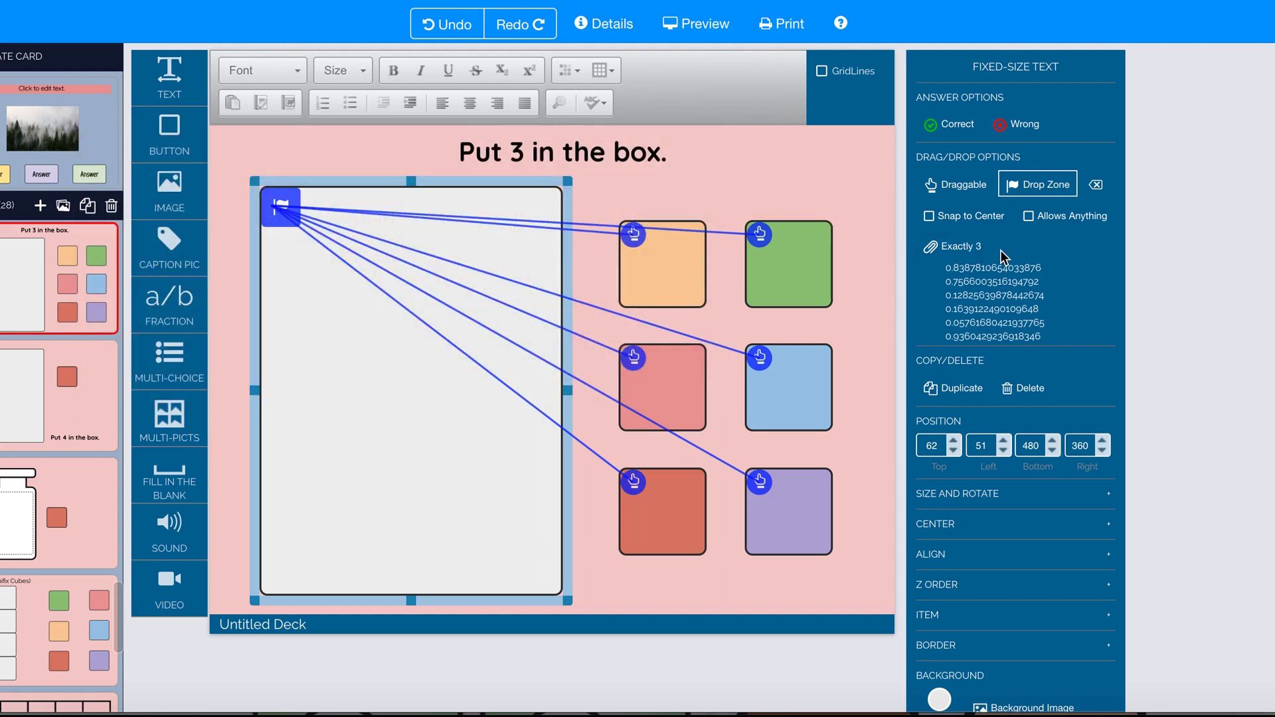
Step: Preview the card and submit with only the orange square in the box
{"action": "left_click", "coordinate": [688, 35]}
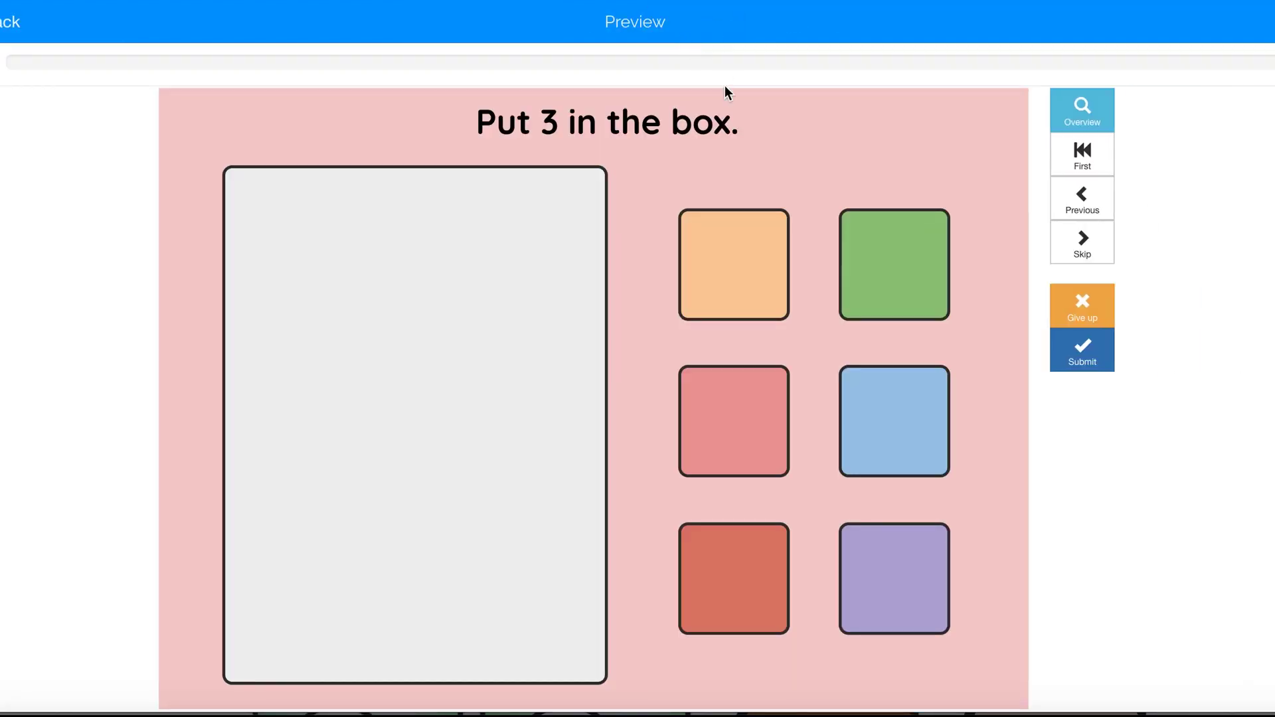
{"action": "left_click_drag", "start_coordinate": [750, 269], "coordinate": [508, 263]}
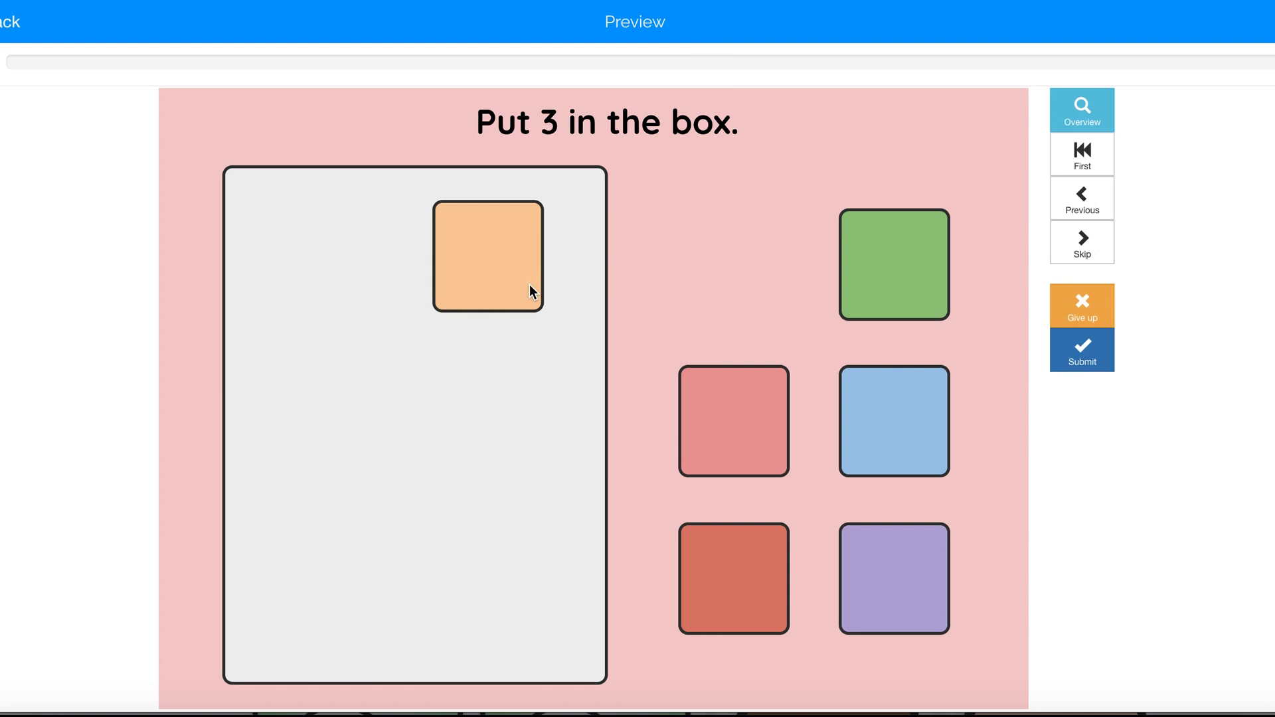
{"action": "left_click", "coordinate": [1066, 350]}
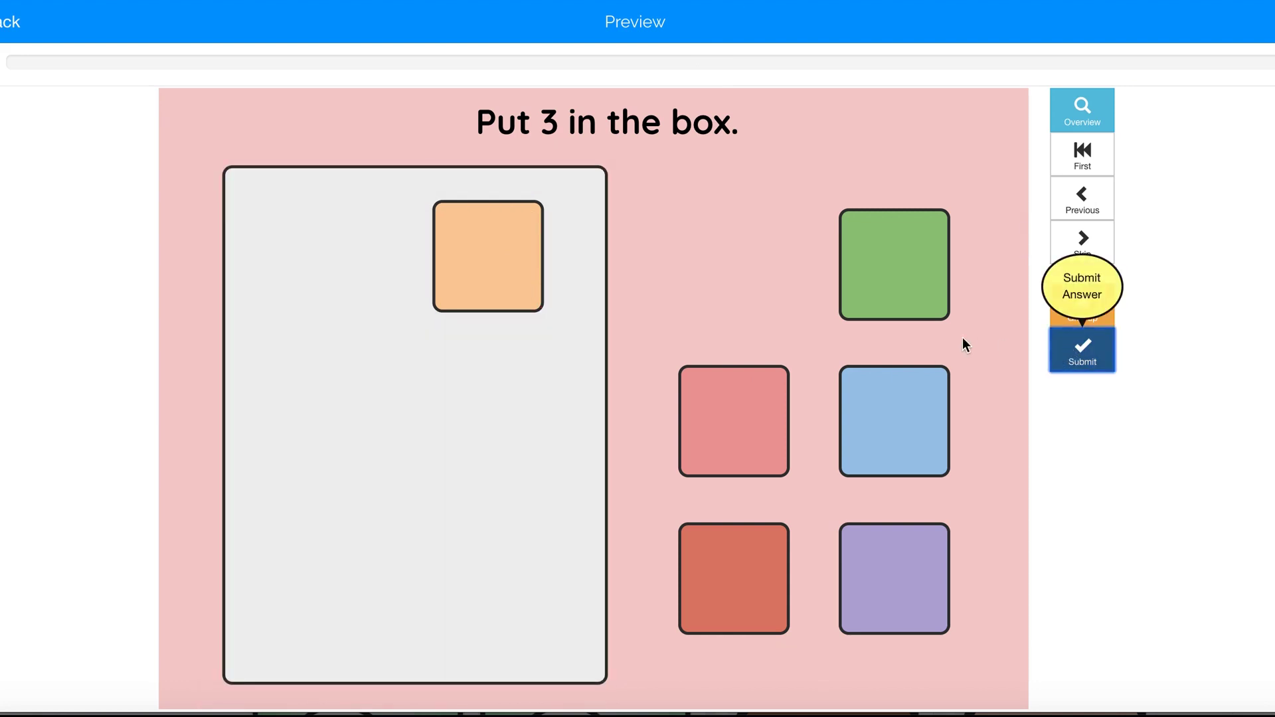
Step: Add pink, dark red and purple squares and submit four, then remove dark red and submit three
{"action": "left_click_drag", "start_coordinate": [734, 415], "coordinate": [515, 385]}
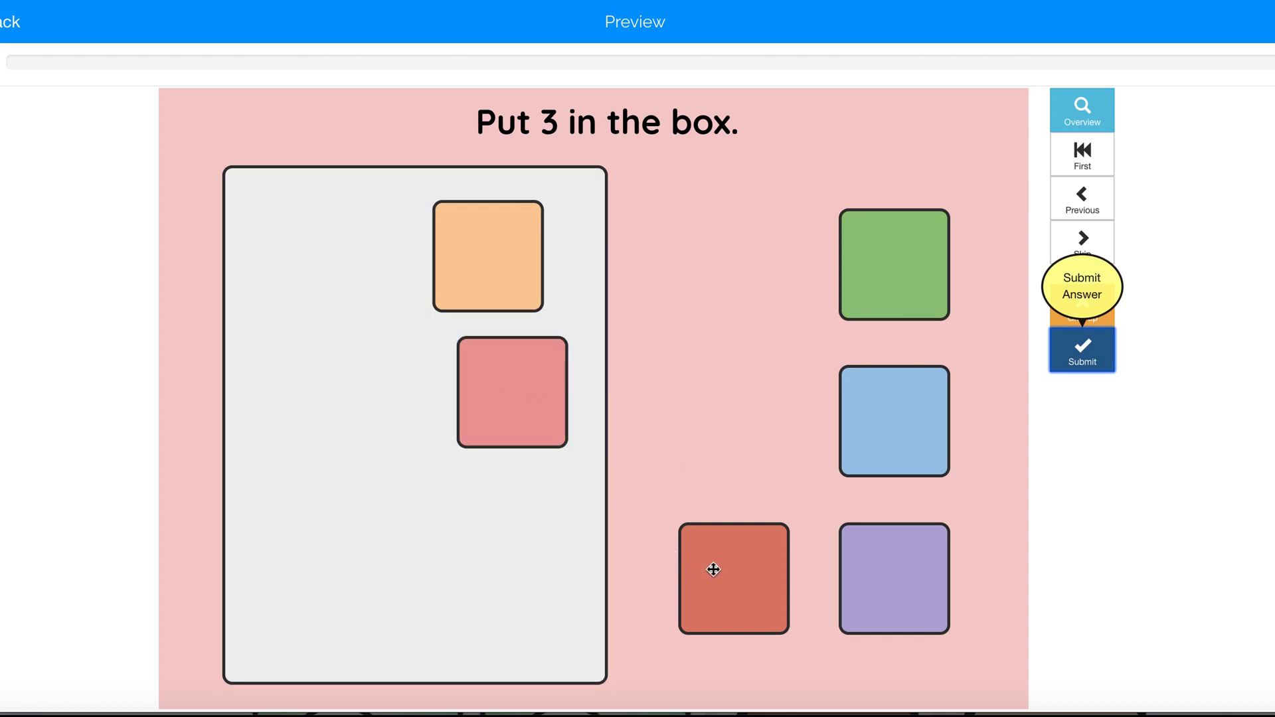
{"action": "left_click_drag", "start_coordinate": [711, 567], "coordinate": [441, 447]}
{"action": "left_click_drag", "start_coordinate": [860, 592], "coordinate": [372, 375]}
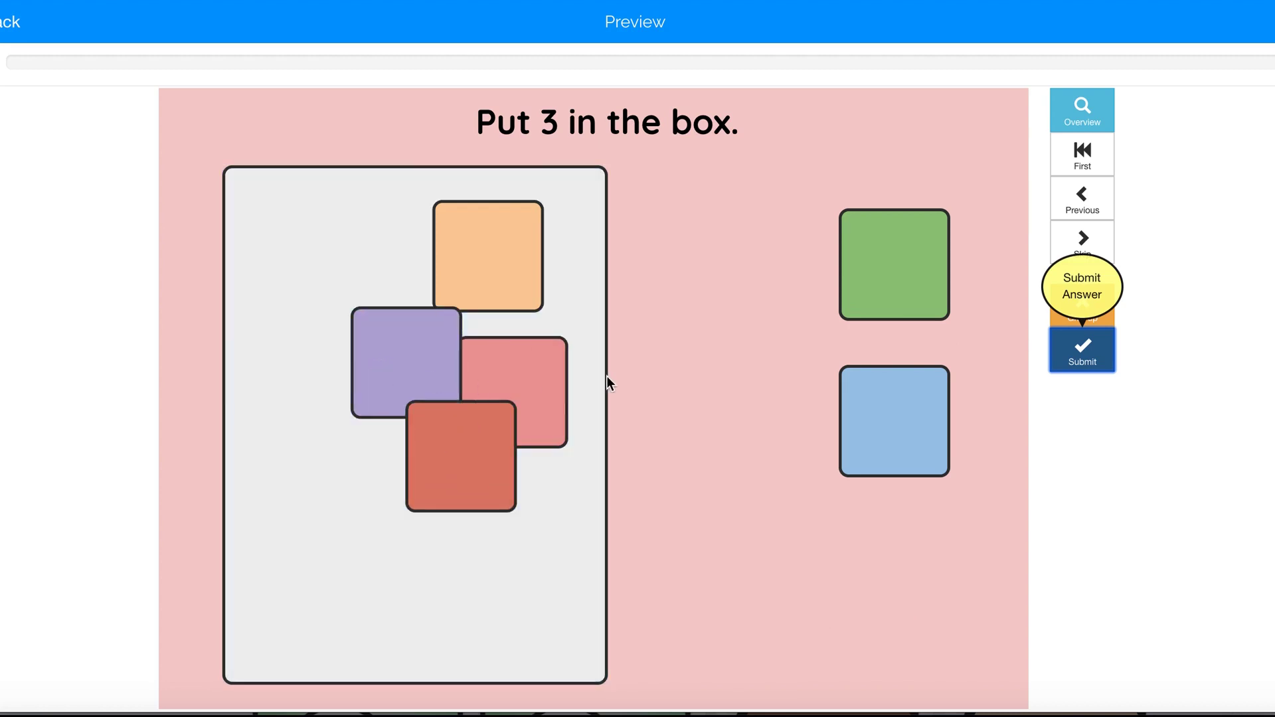
{"action": "left_click", "coordinate": [1075, 357]}
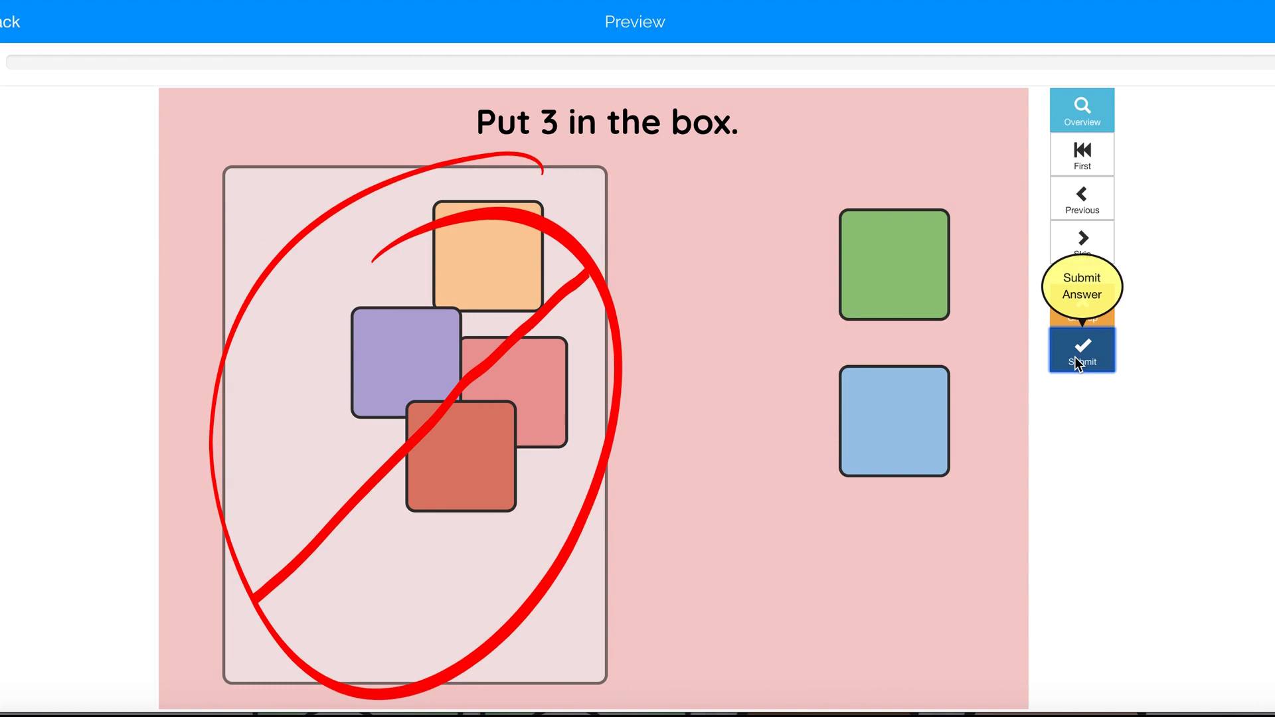
{"action": "left_click_drag", "start_coordinate": [464, 478], "coordinate": [734, 577]}
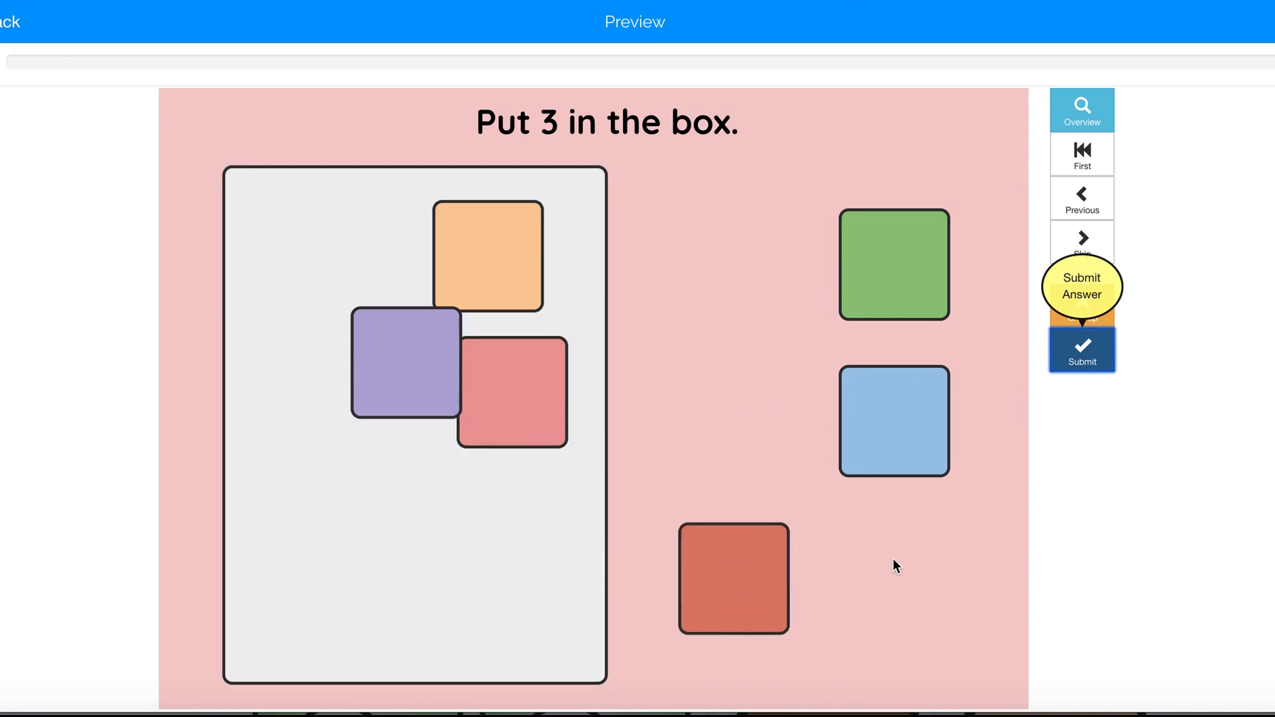
{"action": "left_click", "coordinate": [1070, 361]}
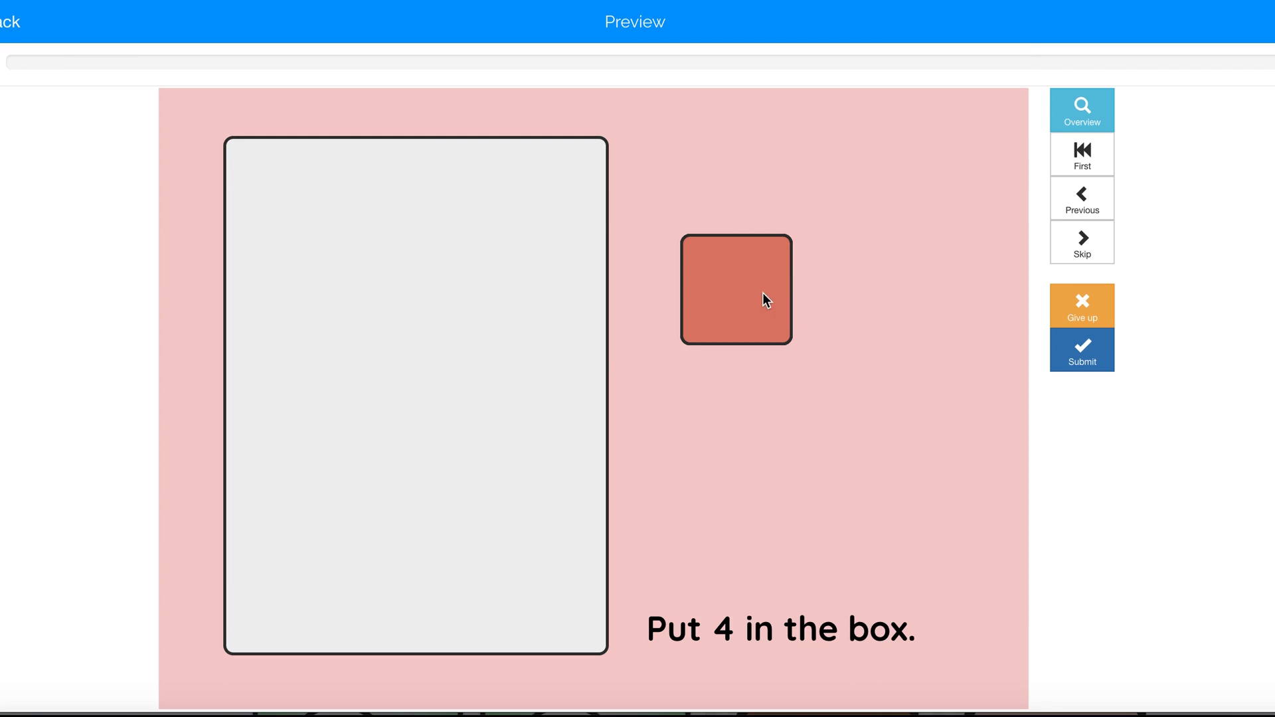
Step: Drag the red, purple, blue and green squares into the grey Put 4 box
{"action": "left_click_drag", "start_coordinate": [763, 296], "coordinate": [534, 311]}
{"action": "left_click_drag", "start_coordinate": [734, 290], "coordinate": [516, 416]}
{"action": "left_click_drag", "start_coordinate": [747, 304], "coordinate": [350, 330]}
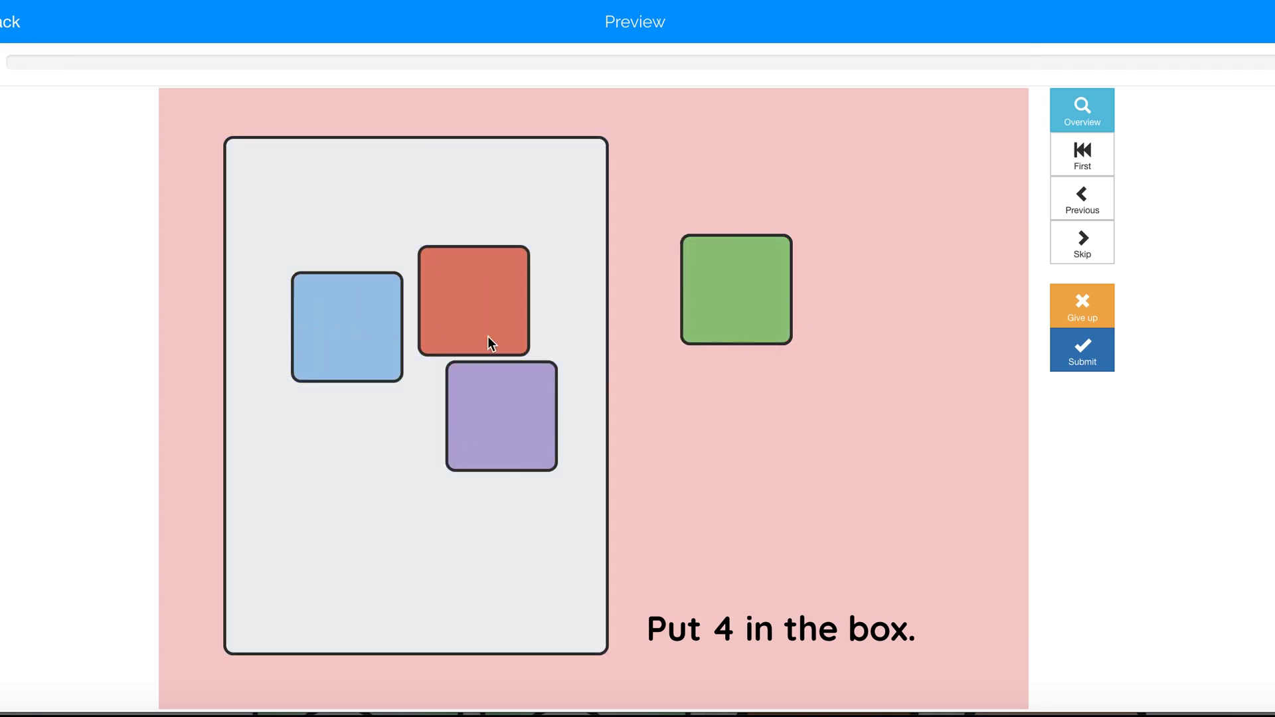
{"action": "left_click_drag", "start_coordinate": [746, 325], "coordinate": [365, 539]}
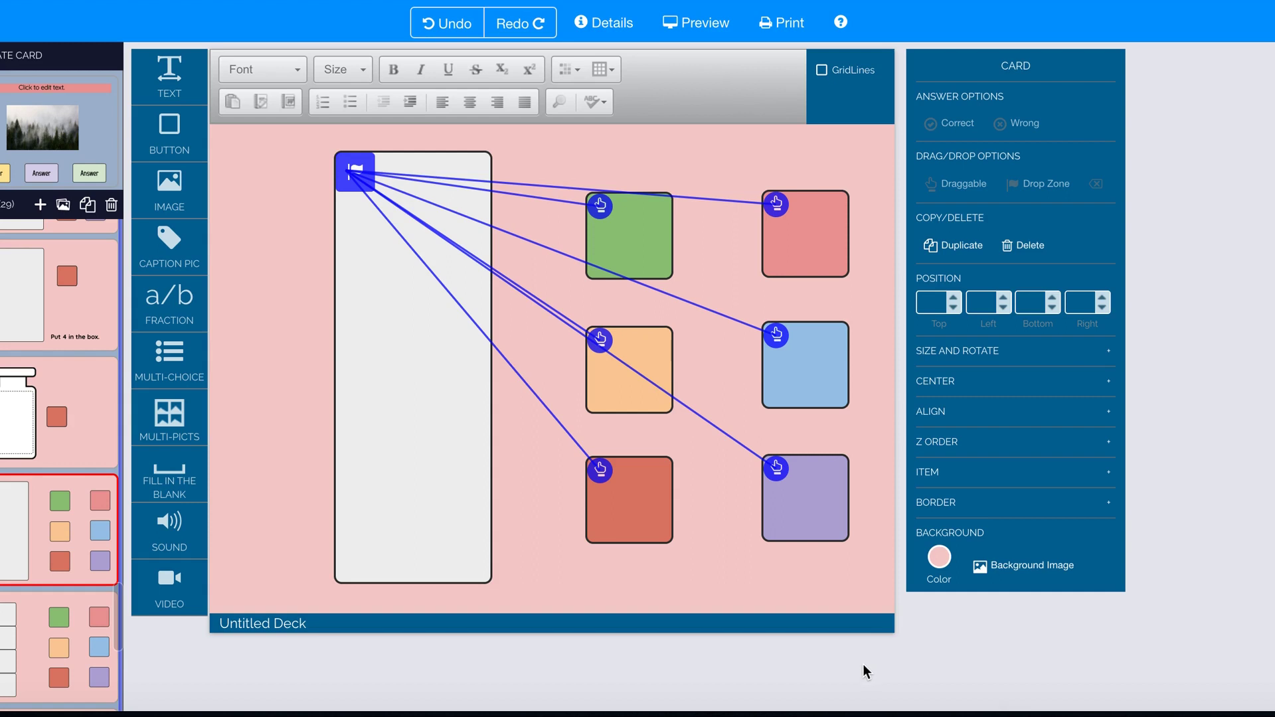
Step: Preview the tall-box card and pile pink, orange, green, red, purple and blue squares into the box
{"action": "left_click", "coordinate": [686, 20]}
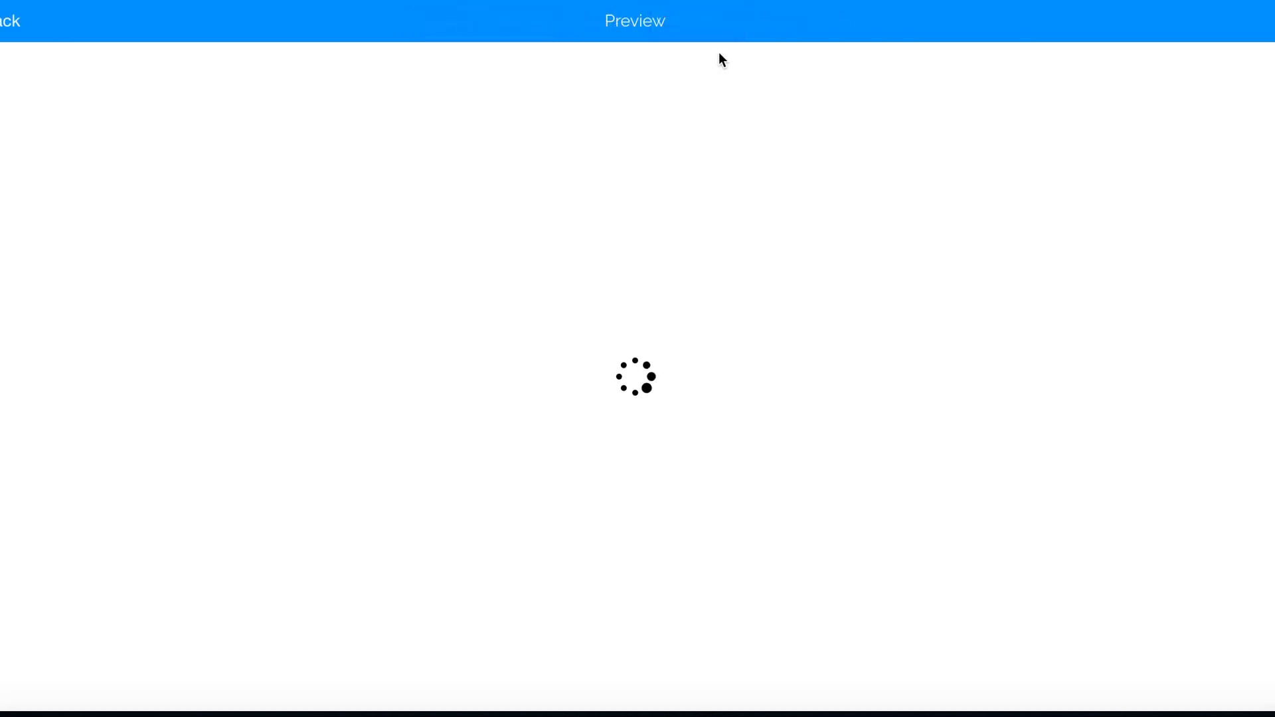
{"action": "left_click_drag", "start_coordinate": [907, 222], "coordinate": [369, 579]}
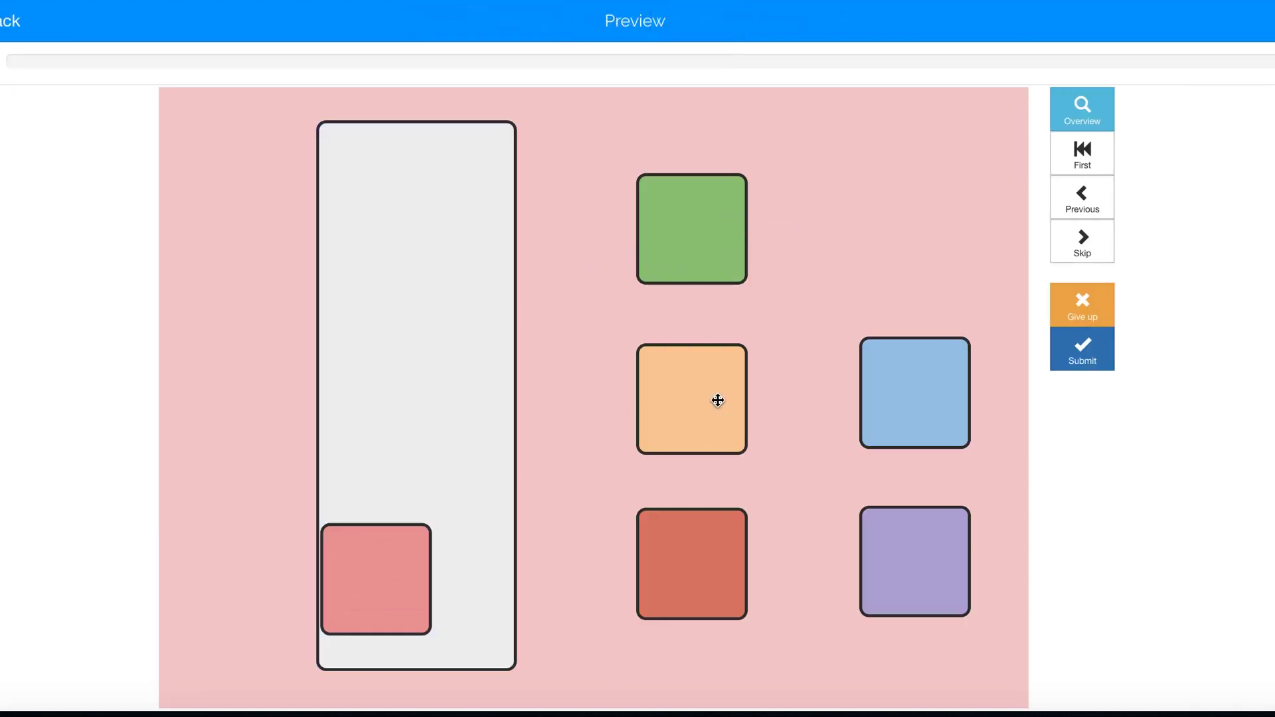
{"action": "left_click_drag", "start_coordinate": [718, 398], "coordinate": [439, 531]}
{"action": "left_click_drag", "start_coordinate": [685, 260], "coordinate": [454, 582]}
{"action": "left_click_drag", "start_coordinate": [652, 551], "coordinate": [381, 582]}
{"action": "left_click_drag", "start_coordinate": [884, 543], "coordinate": [458, 534]}
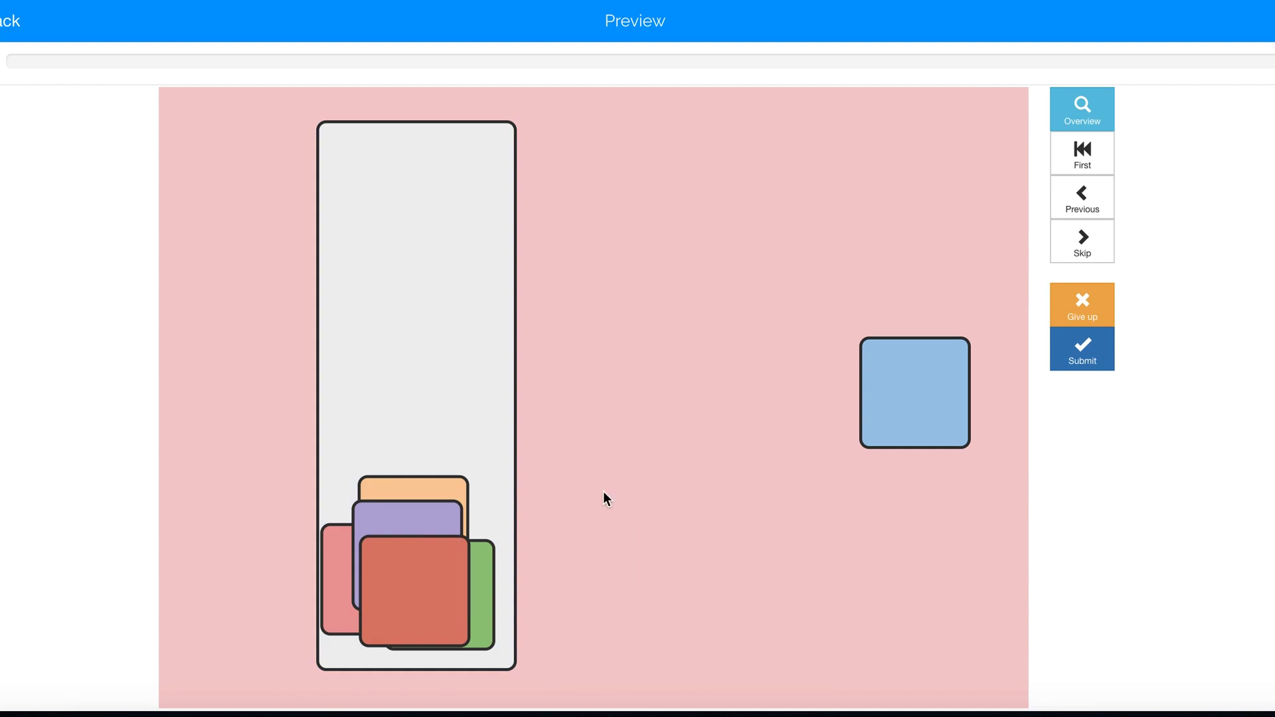
{"action": "left_click_drag", "start_coordinate": [894, 419], "coordinate": [405, 570]}
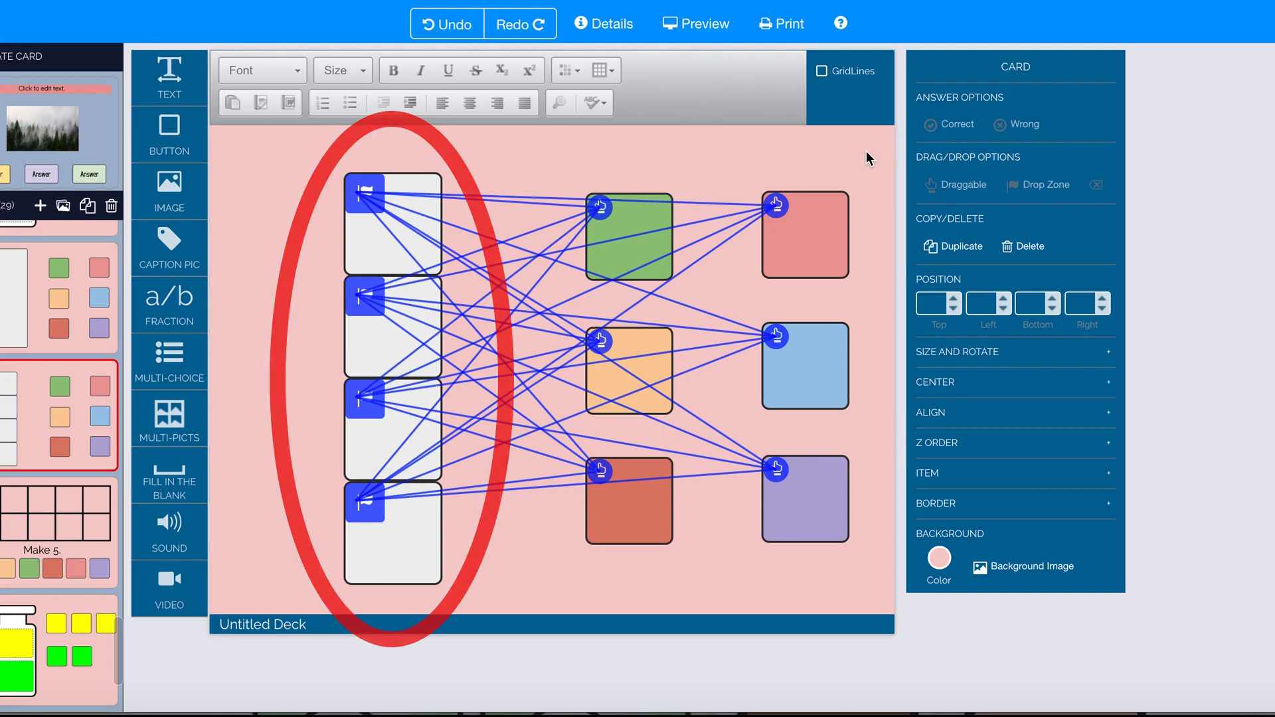
Step: Select the bottom slot to show its Snap to Center and Exactly 1 drop-zone settings
{"action": "left_click", "coordinate": [401, 552]}
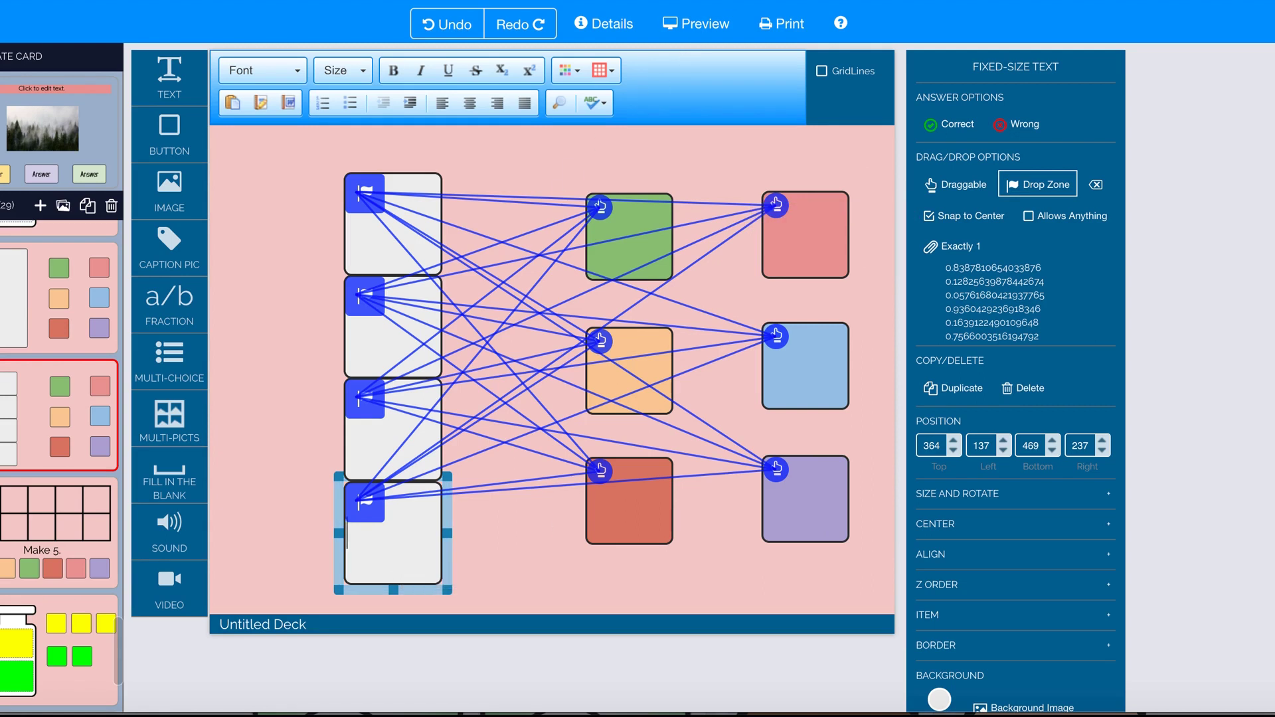
Step: Preview the card, snap blue, orange, red and green squares into bottom-to-top slots, and submit
{"action": "left_click", "coordinate": [697, 25]}
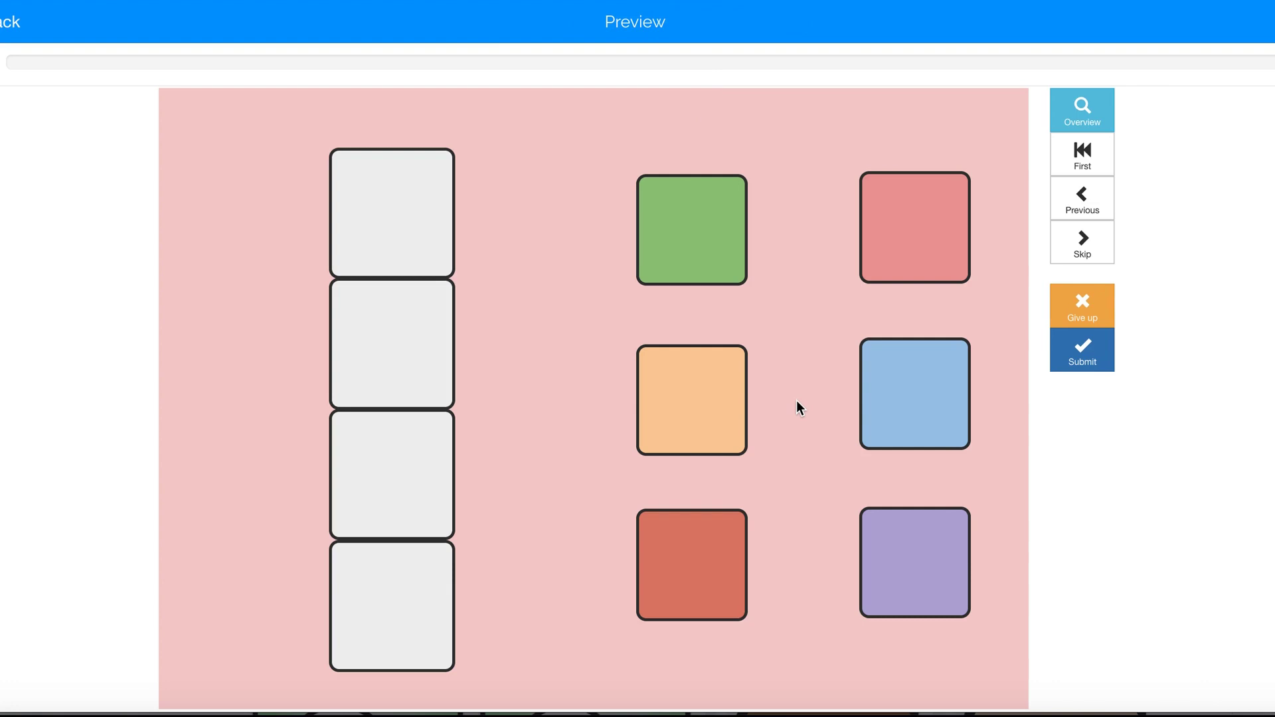
{"action": "left_click_drag", "start_coordinate": [890, 395], "coordinate": [380, 606]}
{"action": "left_click_drag", "start_coordinate": [683, 401], "coordinate": [387, 478]}
{"action": "left_click_drag", "start_coordinate": [683, 567], "coordinate": [394, 352]}
{"action": "left_click_drag", "start_coordinate": [730, 231], "coordinate": [437, 213]}
{"action": "left_click", "coordinate": [1081, 350]}
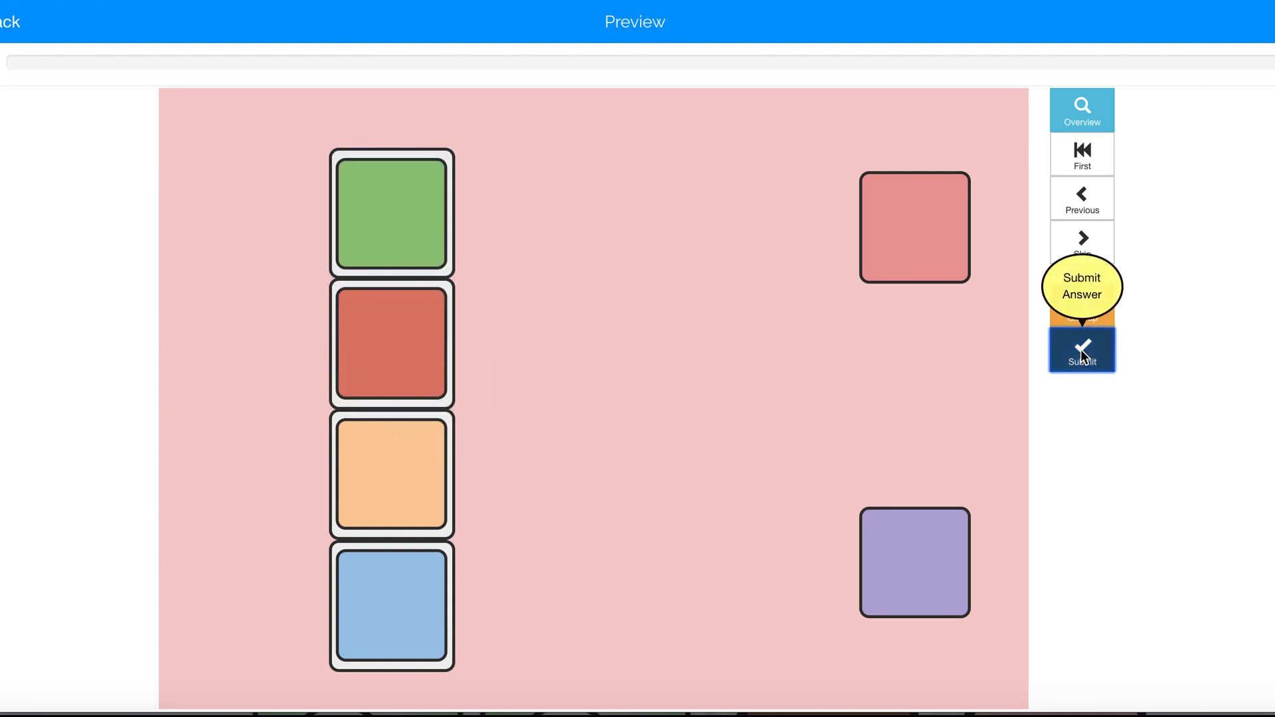